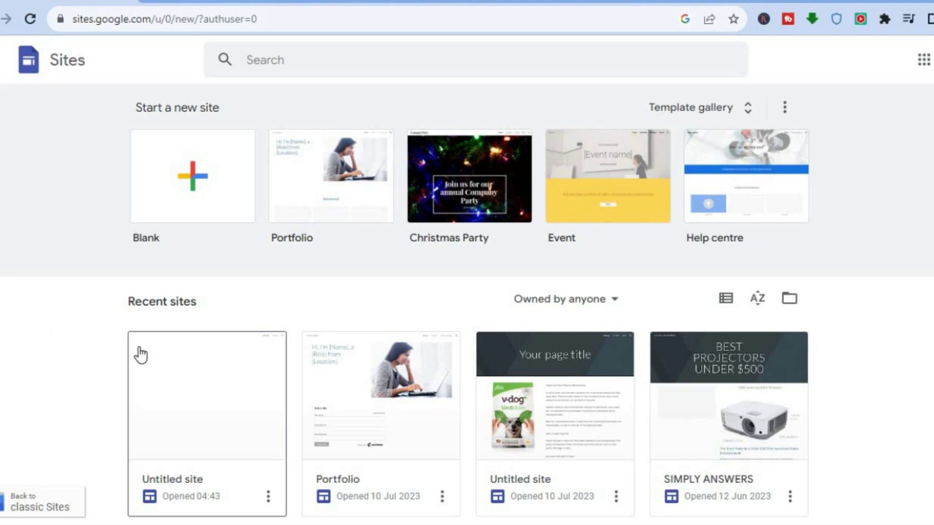
Open the Untitled site from Recent sites in the Google Sites editor.
{"action": "left_click", "coordinate": [181, 396]}
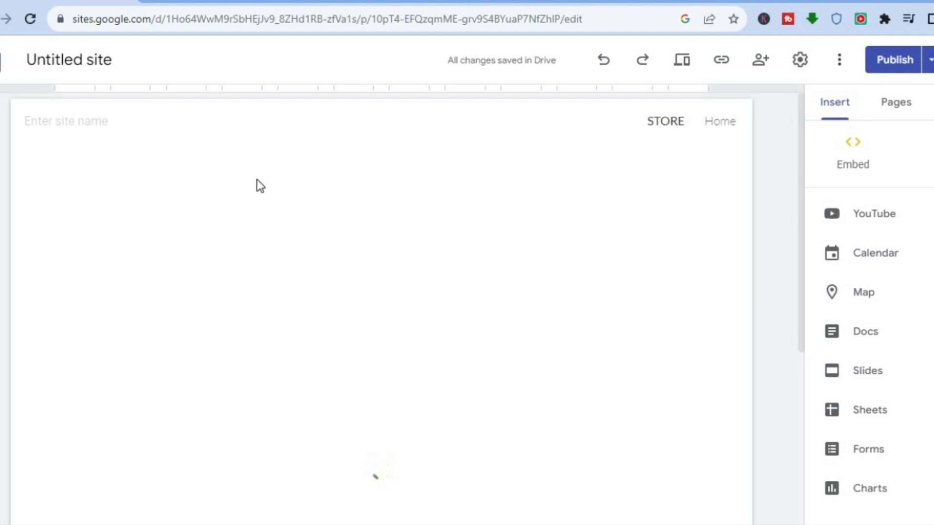
Switch from the Sites editor to the disqus.com browser tab.
{"action": "left_click", "coordinate": [183, 2]}
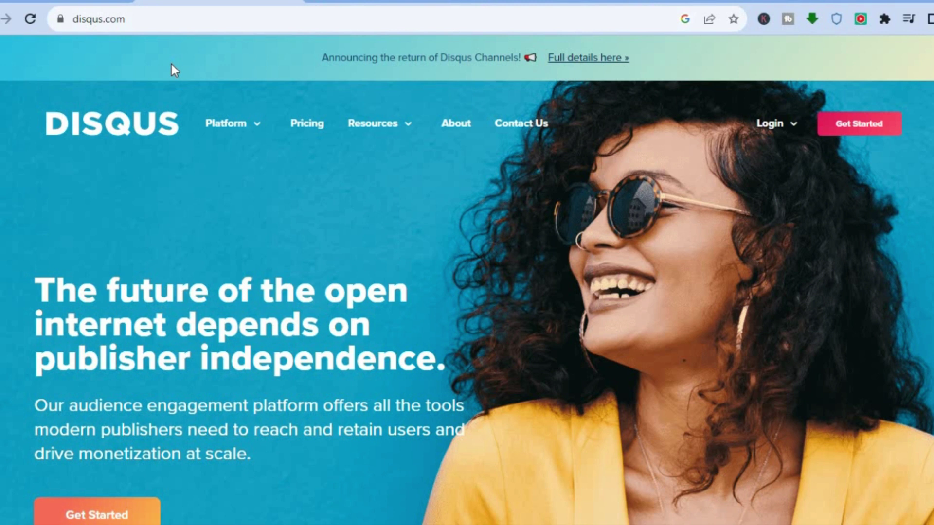
{"action": "left_click", "coordinate": [356, 4]}
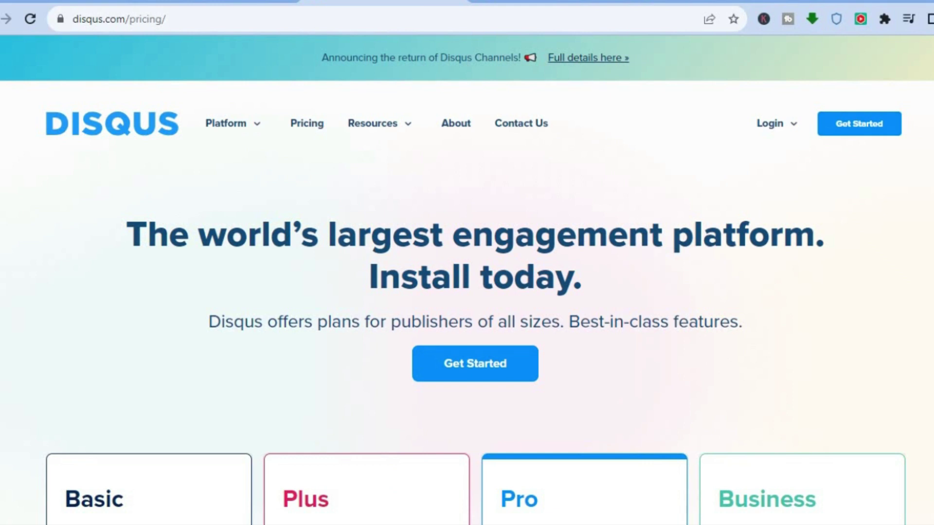
{"action": "scroll", "coordinate": [467, 280], "scroll_direction": "down", "scroll_amount": 10}
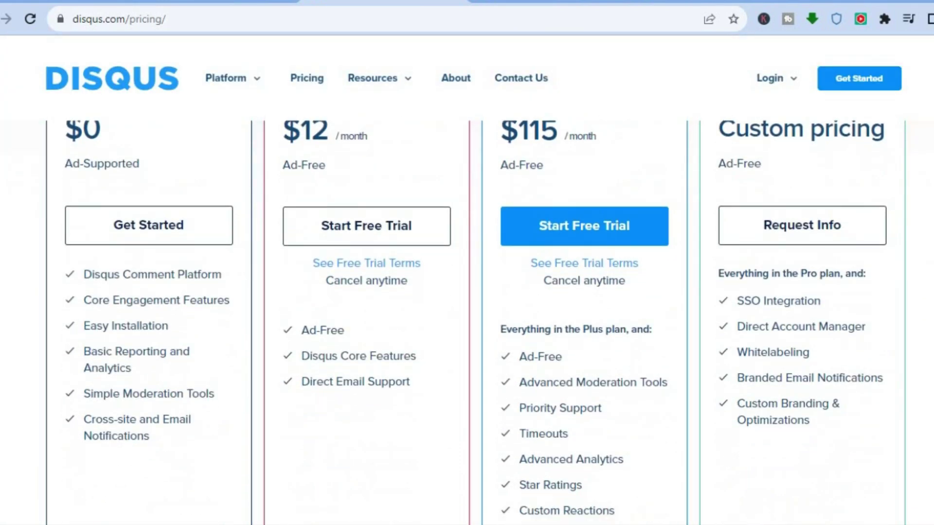
{"action": "scroll", "coordinate": [467, 322], "scroll_direction": "up", "scroll_amount": 1}
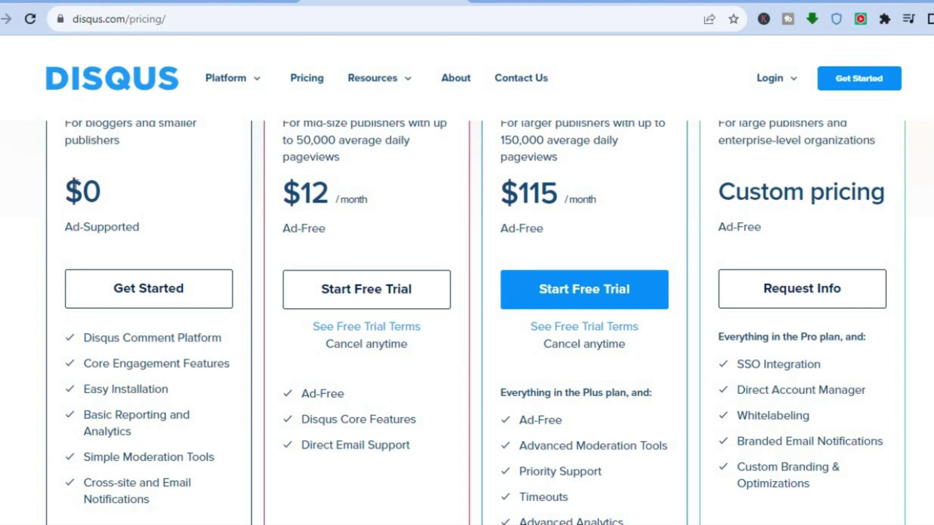
{"action": "left_click", "coordinate": [201, 1]}
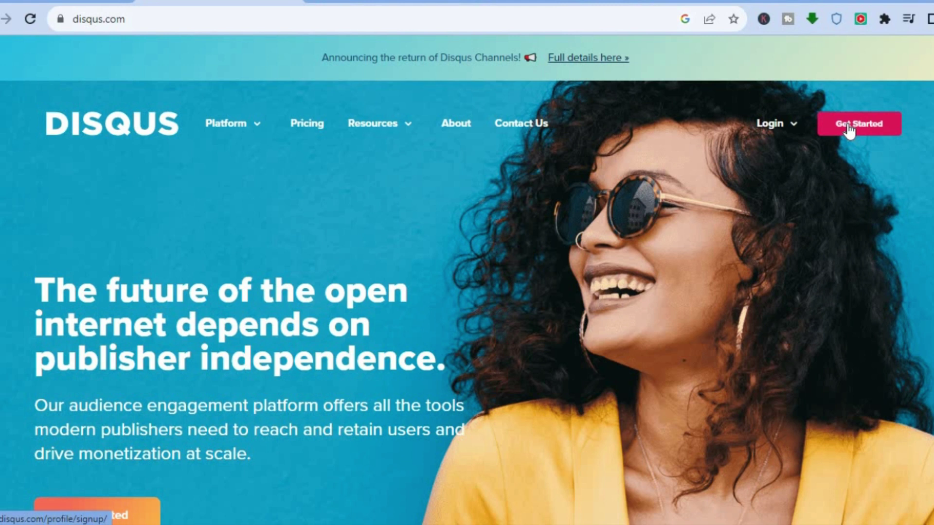
On the new Disqus account, choose to install Disqus on a site and focus Website Name.
{"action": "left_click", "coordinate": [541, 5]}
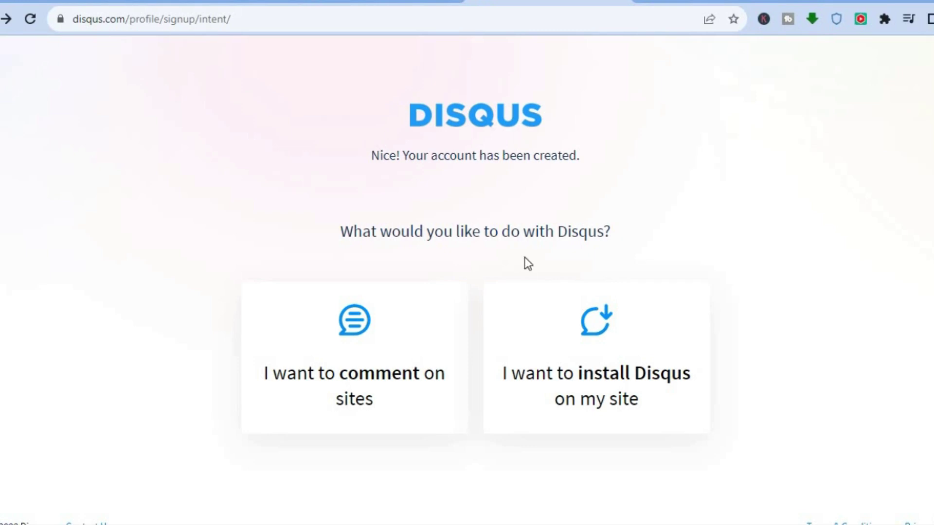
{"action": "left_click", "coordinate": [326, 337]}
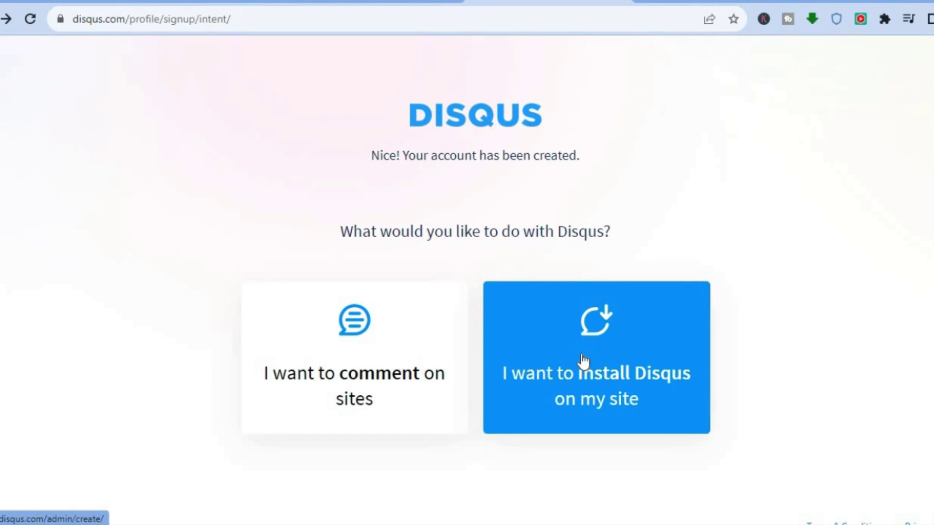
{"action": "left_click", "coordinate": [584, 361]}
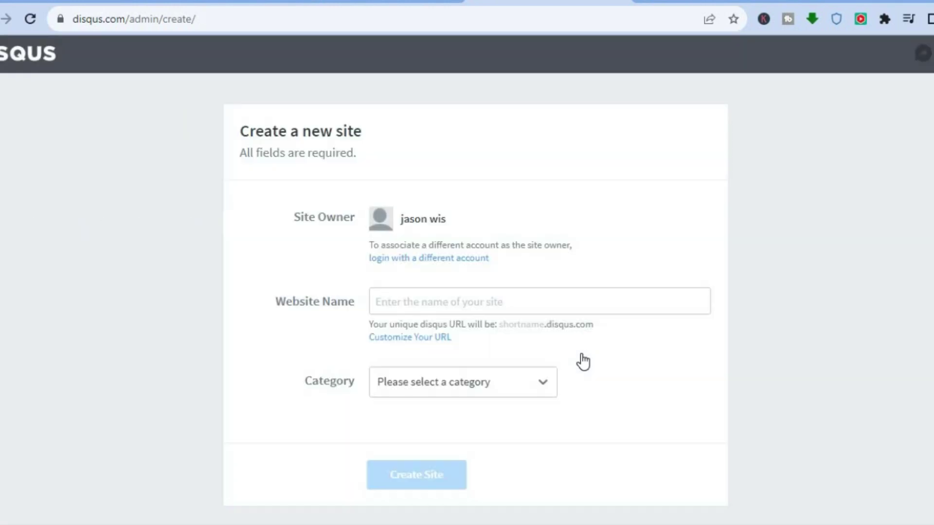
{"action": "left_click", "coordinate": [410, 296]}
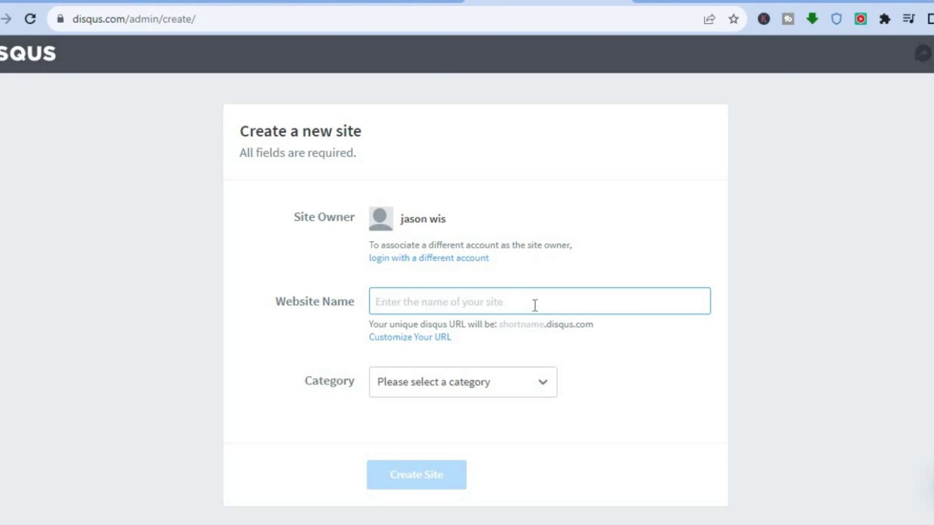
Copy the STORE page's published link from the Google Sites editor.
{"action": "left_click", "coordinate": [53, 1]}
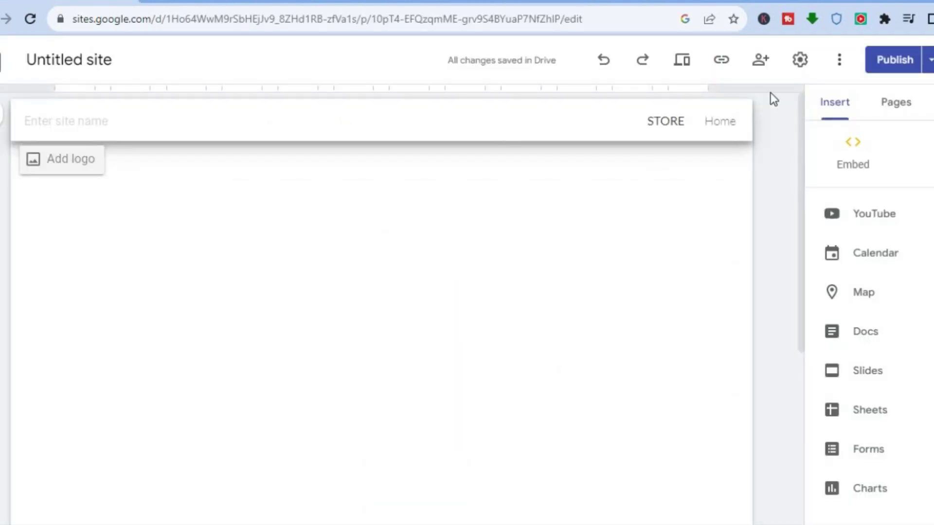
{"action": "left_click", "coordinate": [722, 60]}
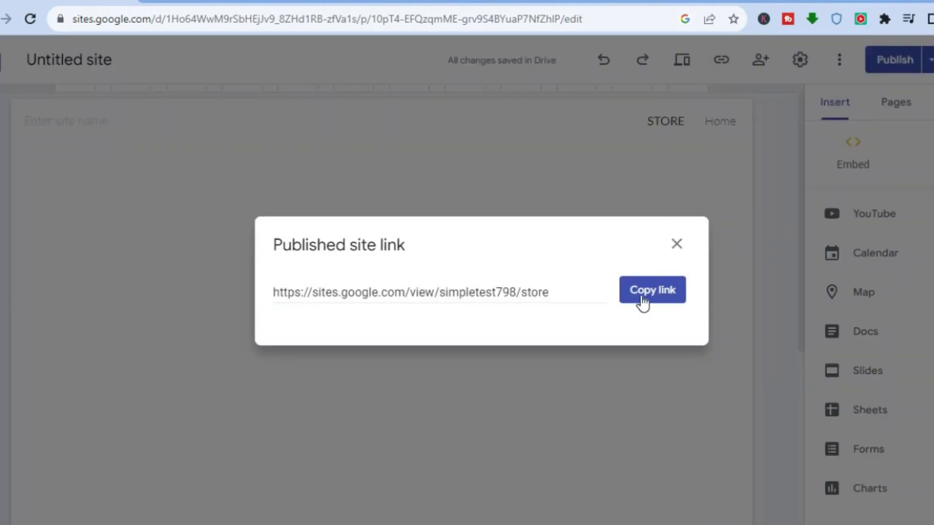
{"action": "left_click", "coordinate": [643, 300]}
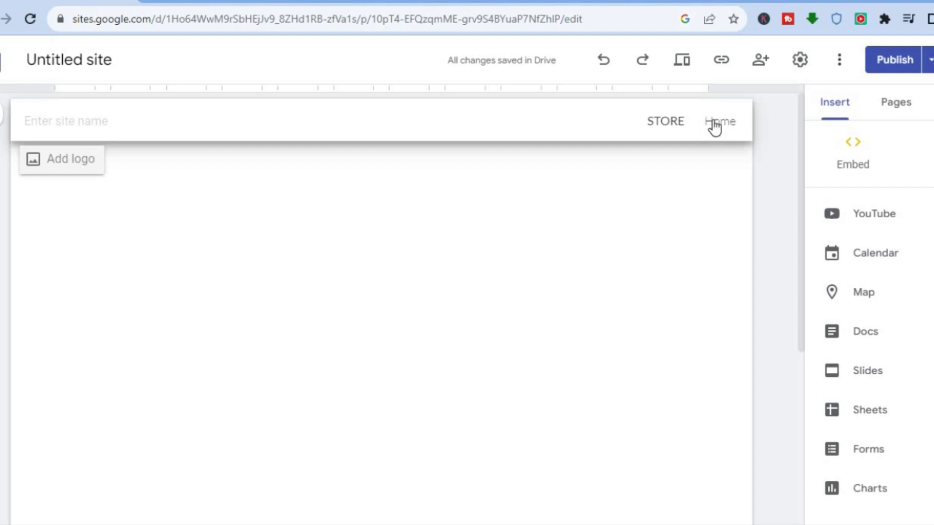
Copy the Home page's published link and return to the Disqus form.
{"action": "left_click", "coordinate": [714, 125]}
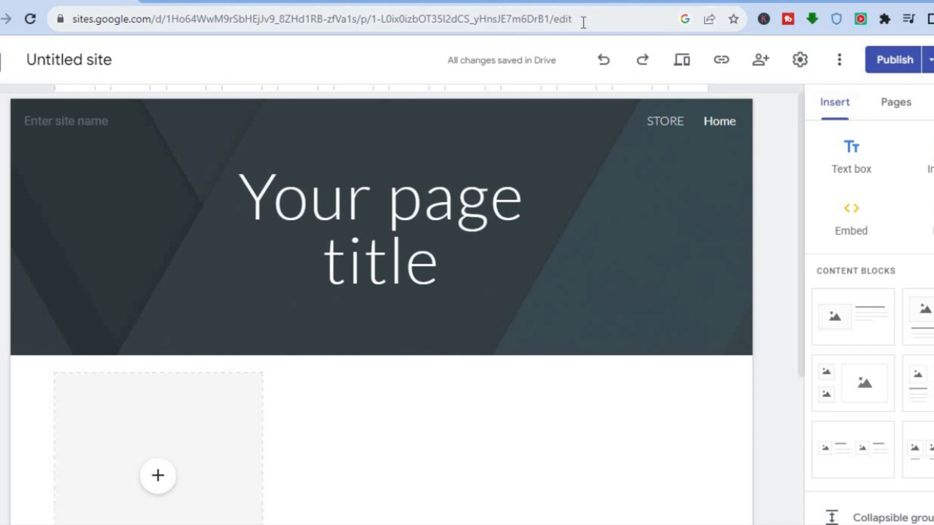
{"action": "left_click", "coordinate": [718, 64]}
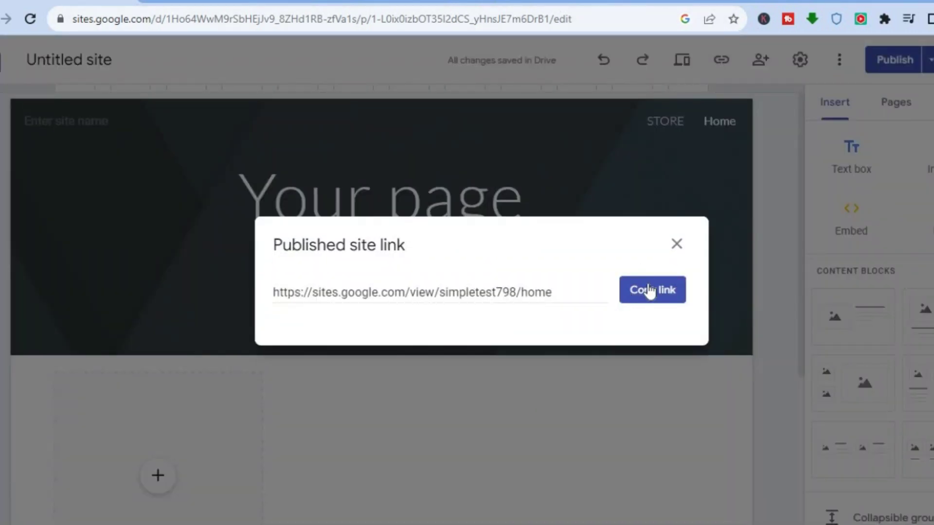
{"action": "left_click", "coordinate": [649, 291]}
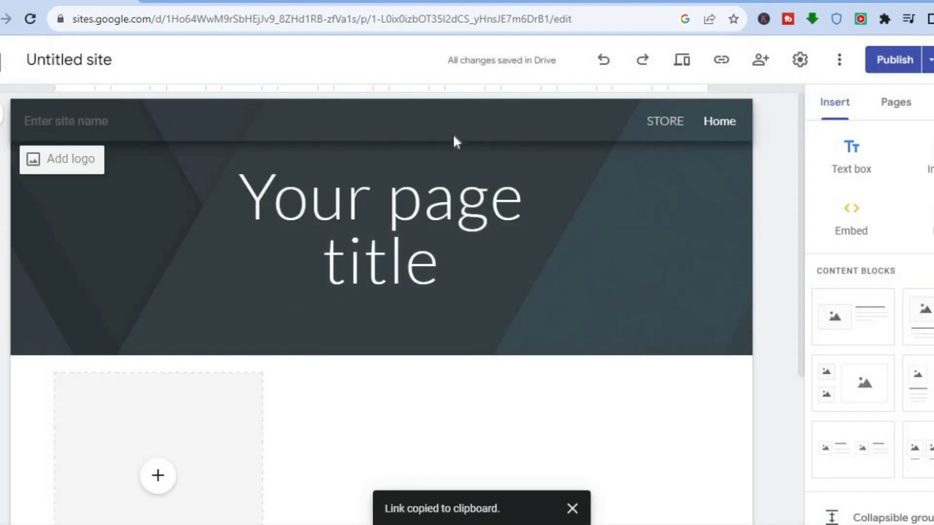
{"action": "left_click", "coordinate": [525, 2]}
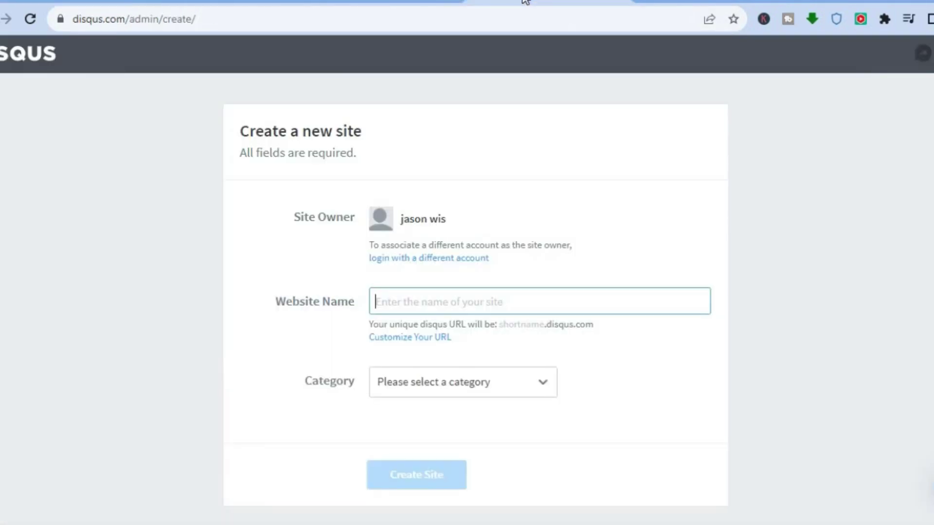
{"action": "right_click", "coordinate": [413, 305]}
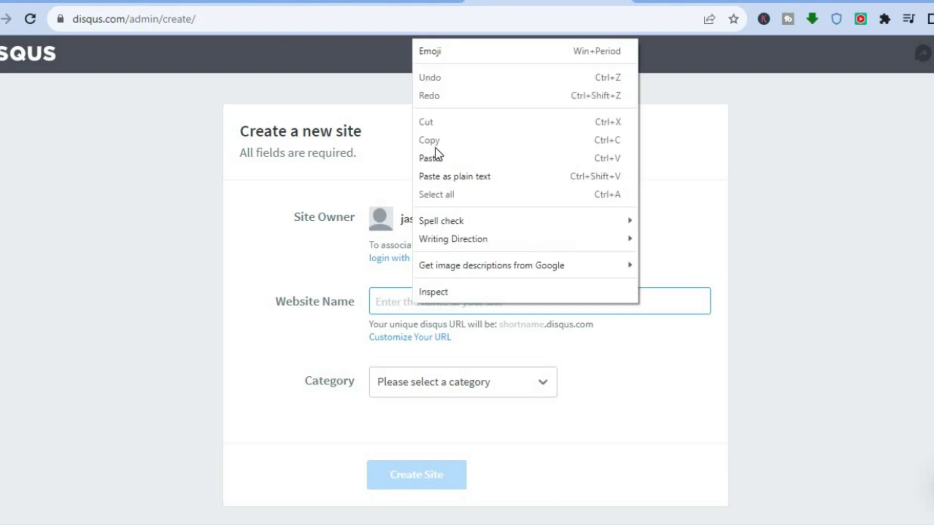
{"action": "left_click", "coordinate": [436, 155]}
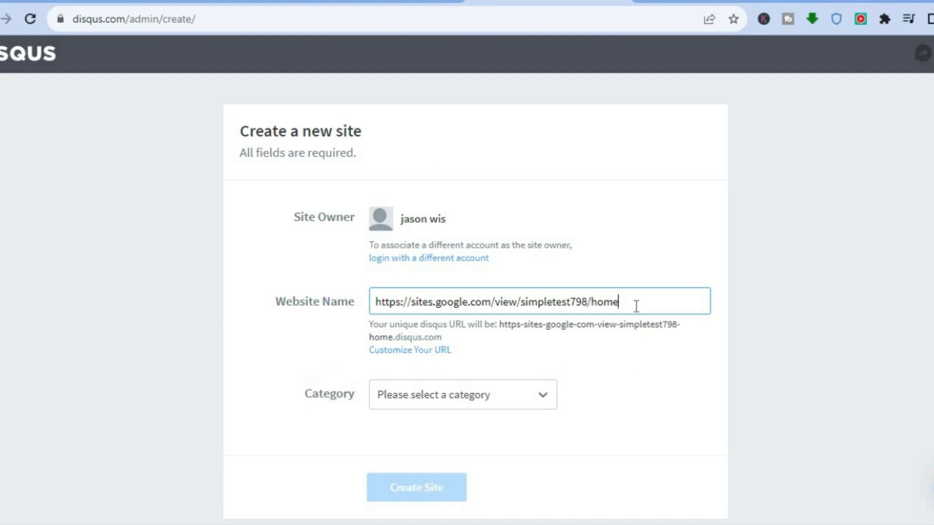
{"action": "double_click", "coordinate": [603, 301]}
{"action": "key", "text": "BackSpace"}
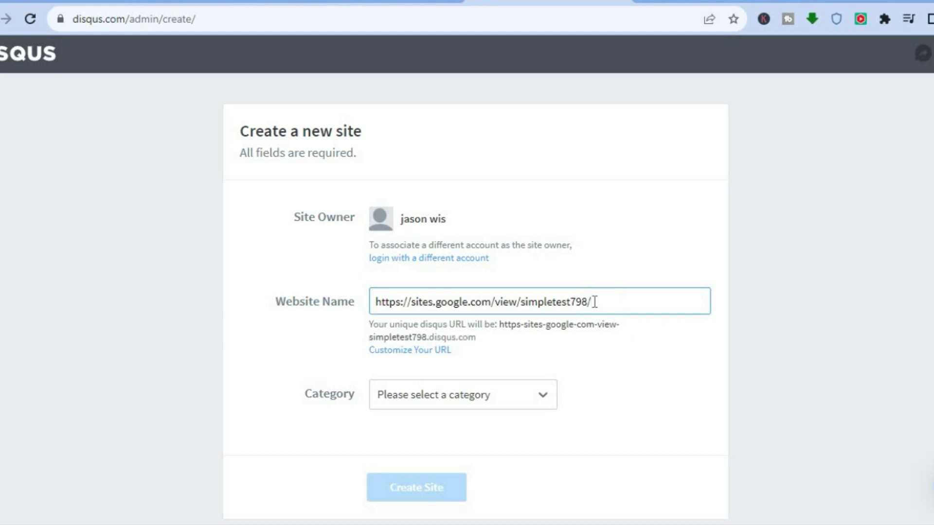
Set the site category to Entertainment and create the Disqus site.
{"action": "left_click", "coordinate": [512, 387]}
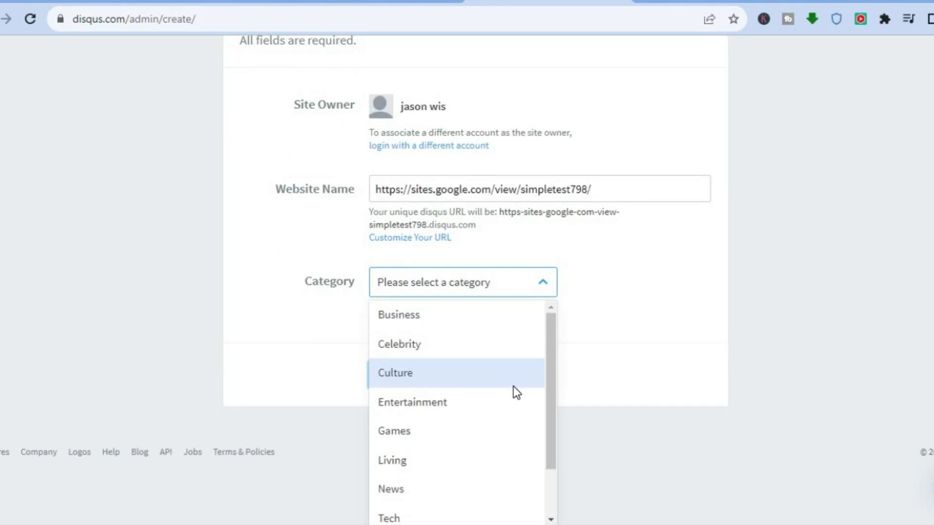
{"action": "left_click", "coordinate": [488, 402]}
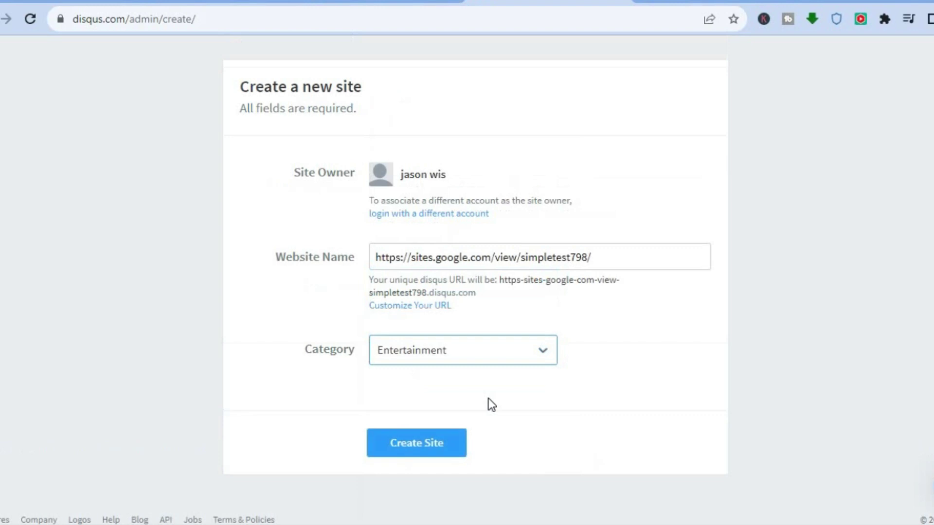
{"action": "left_click", "coordinate": [433, 444]}
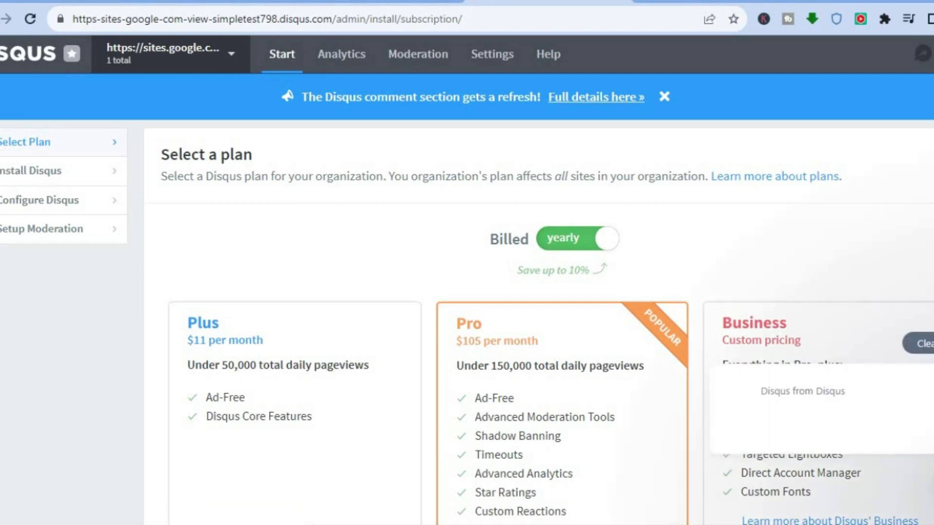
Subscribe to the Basic plan and scroll down to the platform options.
{"action": "scroll", "coordinate": [431, 437], "scroll_direction": "down", "scroll_amount": 1}
{"action": "scroll", "coordinate": [467, 280], "scroll_direction": "down", "scroll_amount": 6}
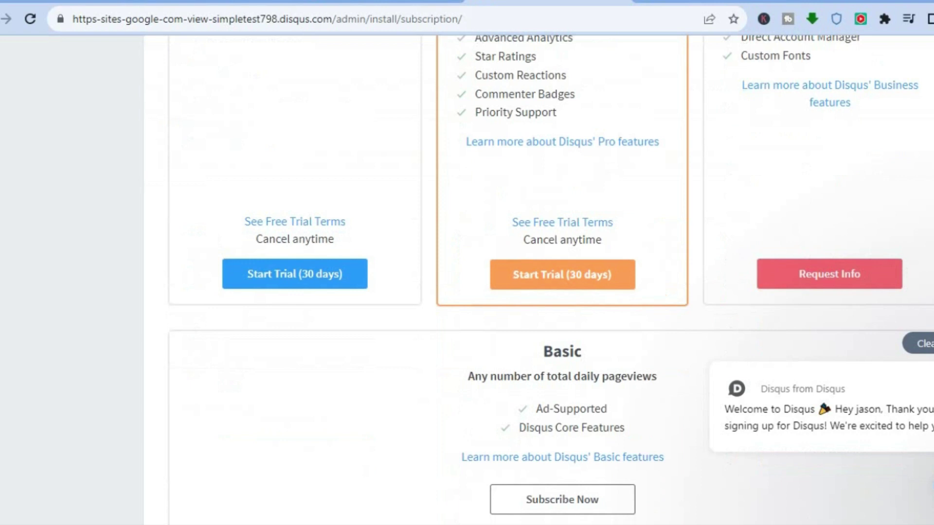
{"action": "scroll", "coordinate": [467, 280], "scroll_direction": "down", "scroll_amount": 3}
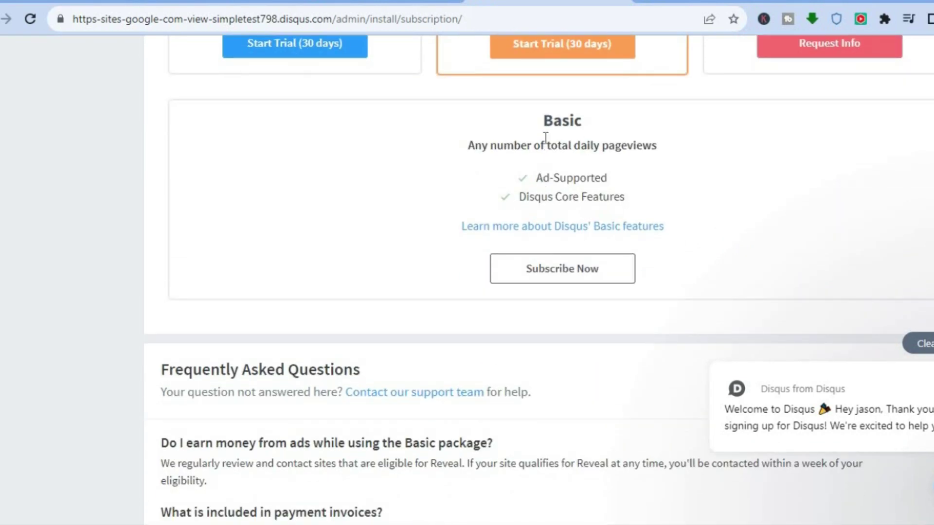
{"action": "left_click", "coordinate": [590, 274]}
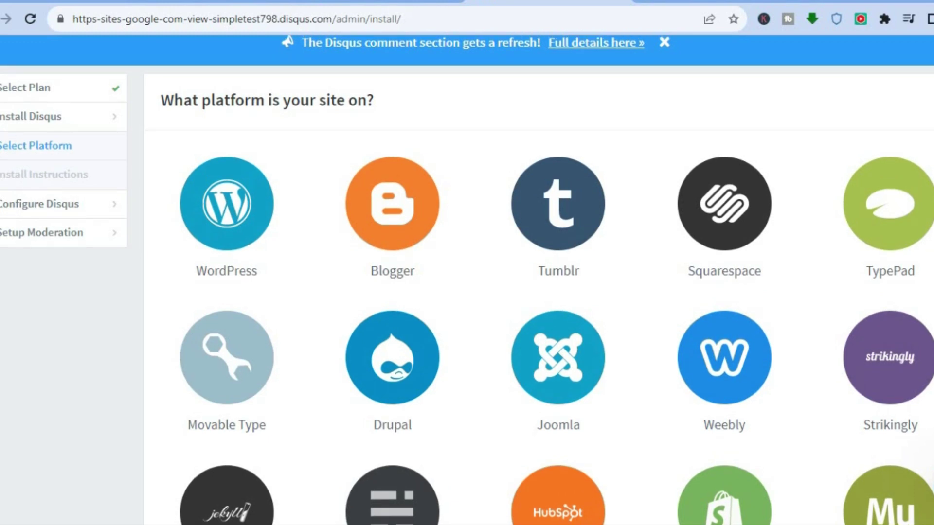
{"action": "scroll", "coordinate": [466, 280], "scroll_direction": "down", "scroll_amount": 7}
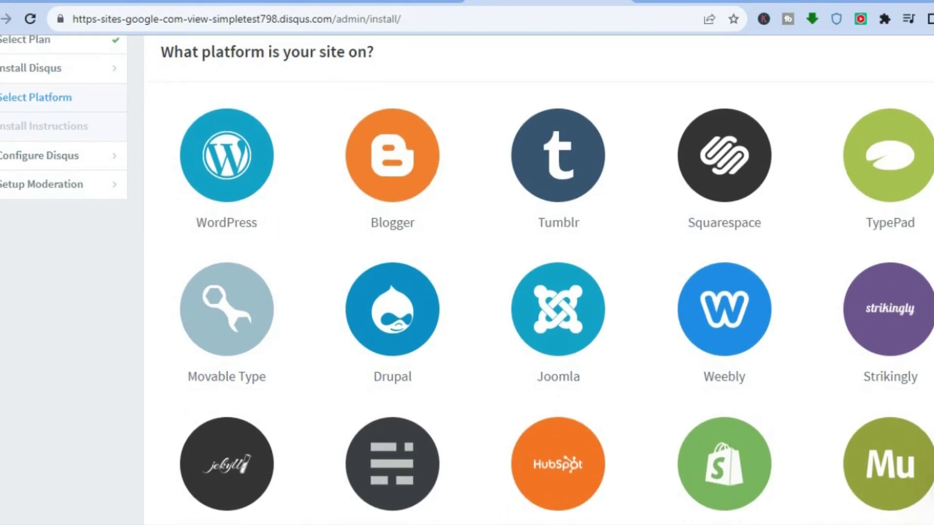
{"action": "scroll", "coordinate": [467, 280], "scroll_direction": "down", "scroll_amount": 2}
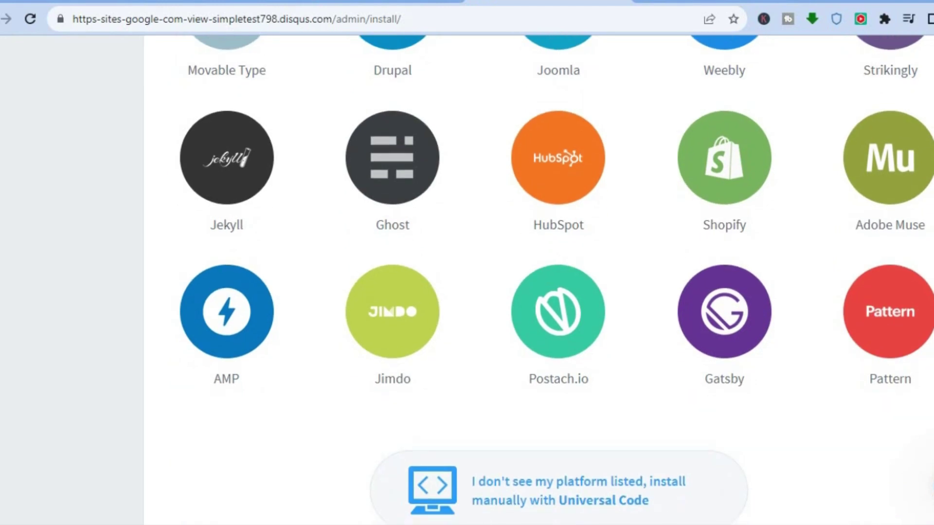
{"action": "scroll", "coordinate": [467, 280], "scroll_direction": "down", "scroll_amount": 1}
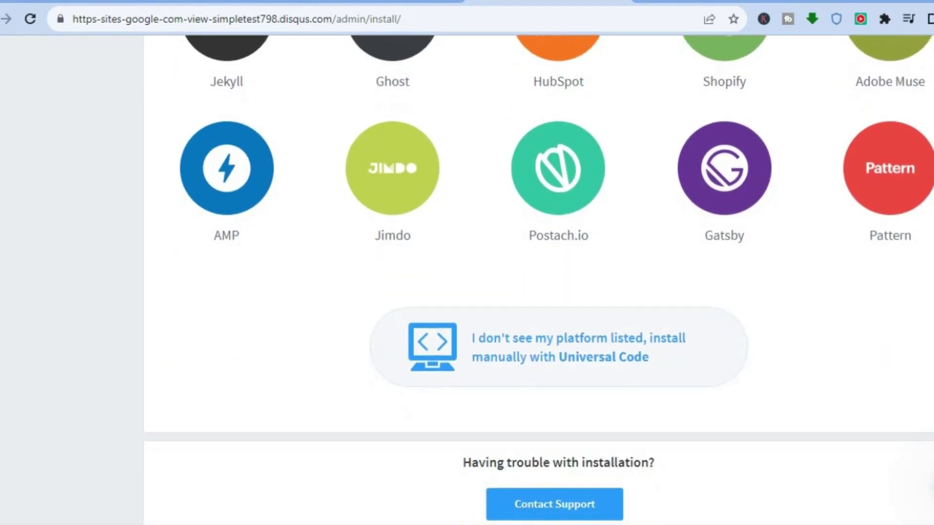
Choose manual Universal Code installation and copy the comment section embed snippet.
{"action": "left_click", "coordinate": [576, 350]}
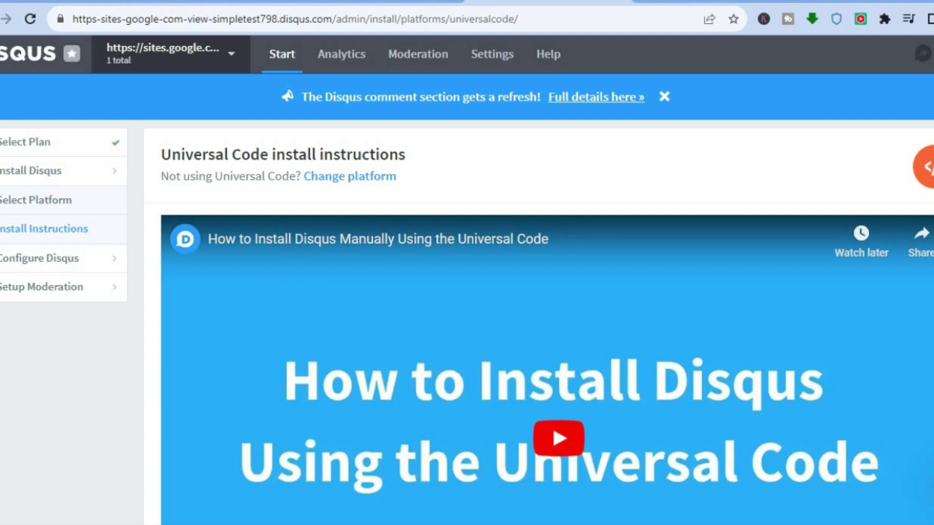
{"action": "scroll", "coordinate": [923, 184], "scroll_direction": "down", "scroll_amount": 8}
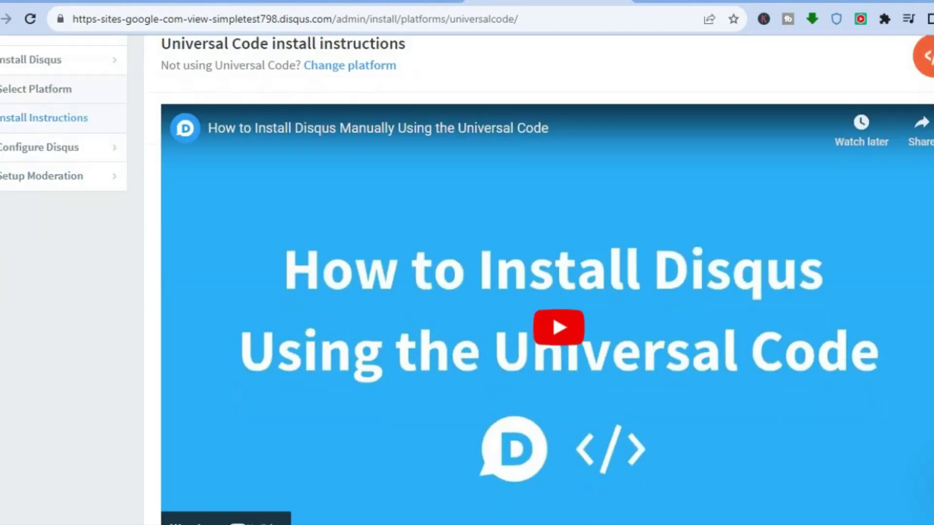
{"action": "scroll", "coordinate": [547, 280], "scroll_direction": "down", "scroll_amount": 6}
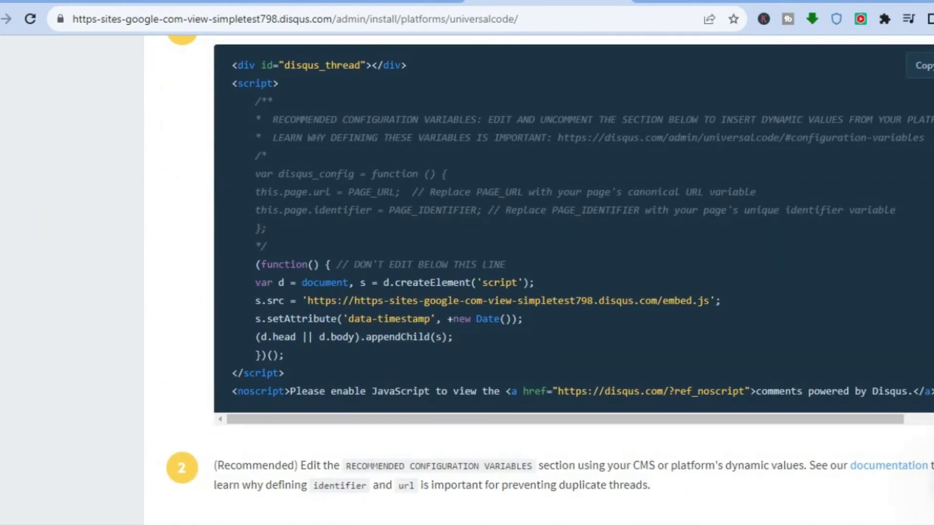
{"action": "scroll", "coordinate": [547, 280], "scroll_direction": "up", "scroll_amount": 2}
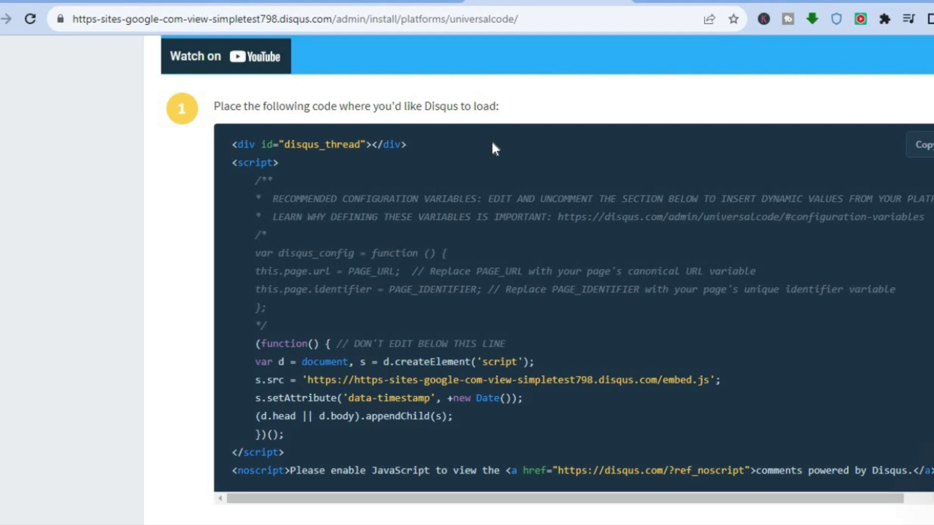
{"action": "left_click", "coordinate": [925, 152]}
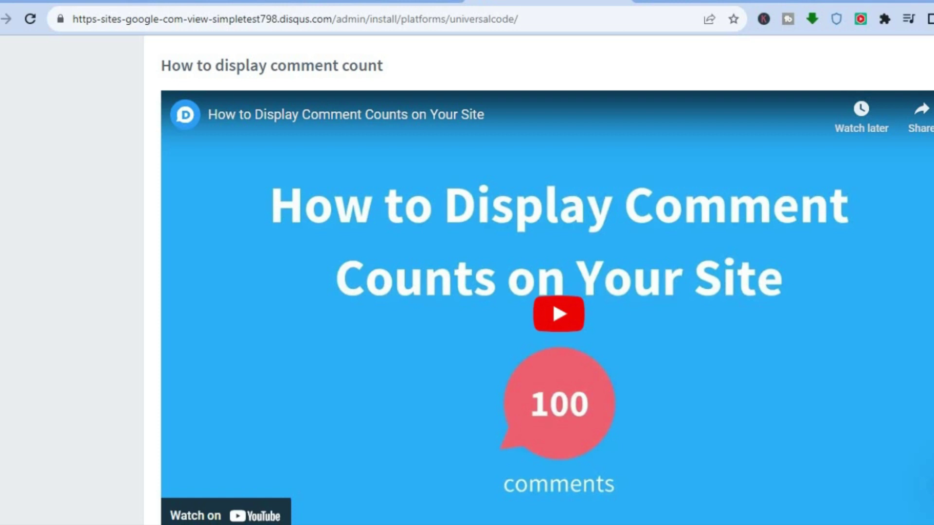
{"action": "scroll", "coordinate": [539, 280], "scroll_direction": "down", "scroll_amount": 10}
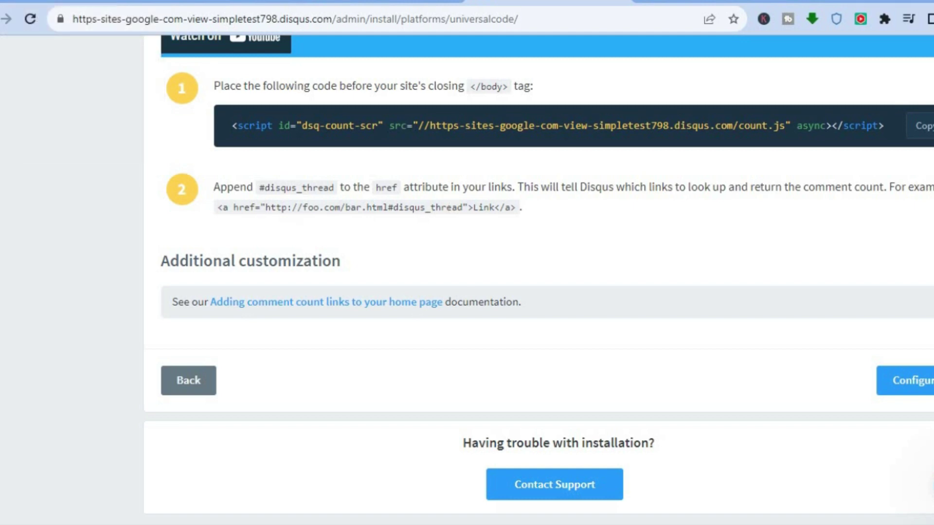
{"action": "scroll", "coordinate": [547, 280], "scroll_direction": "up", "scroll_amount": 20}
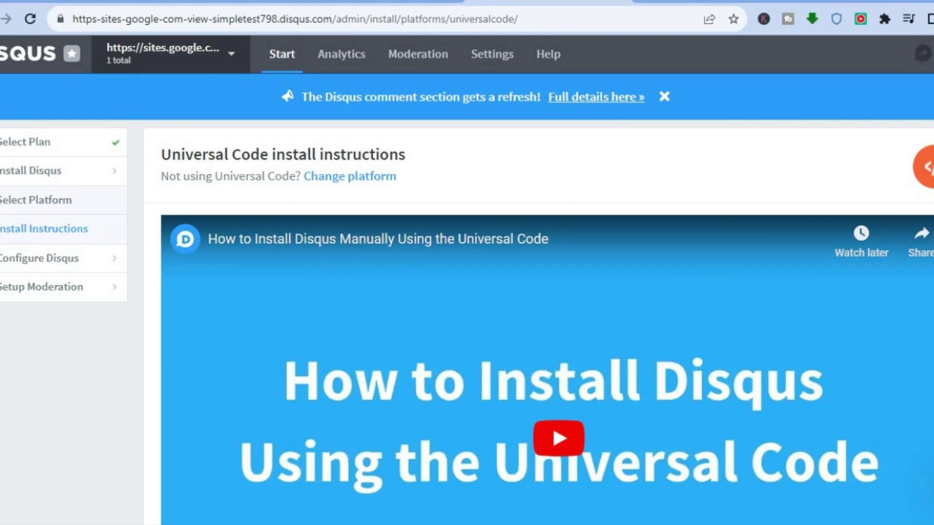
Review Configure Disqus, leaving Color scheme and Typeface on Auto.
{"action": "left_click", "coordinate": [49, 263]}
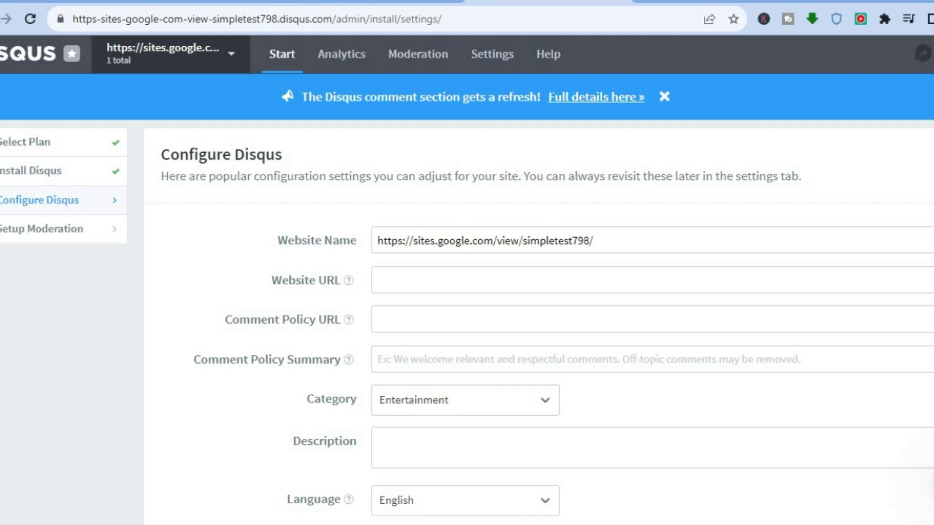
{"action": "scroll", "coordinate": [538, 282], "scroll_direction": "down", "scroll_amount": 5}
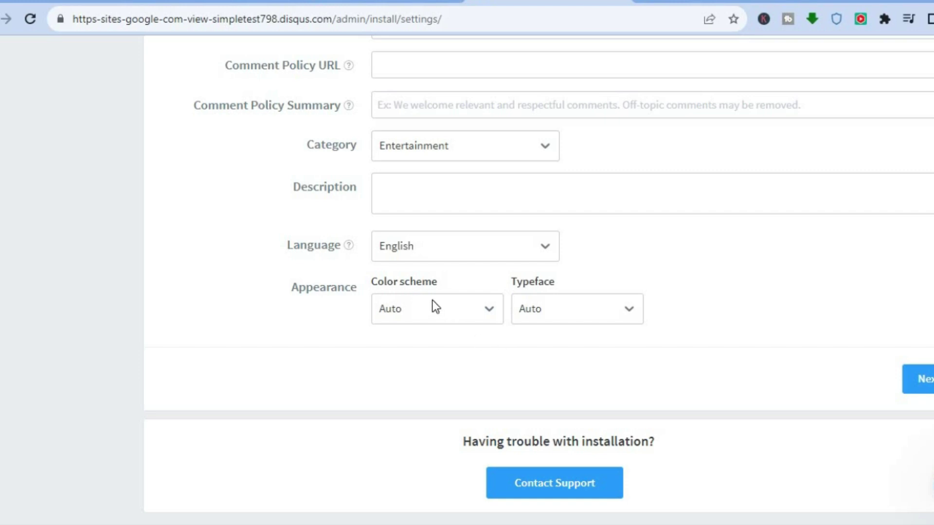
{"action": "left_click", "coordinate": [494, 317]}
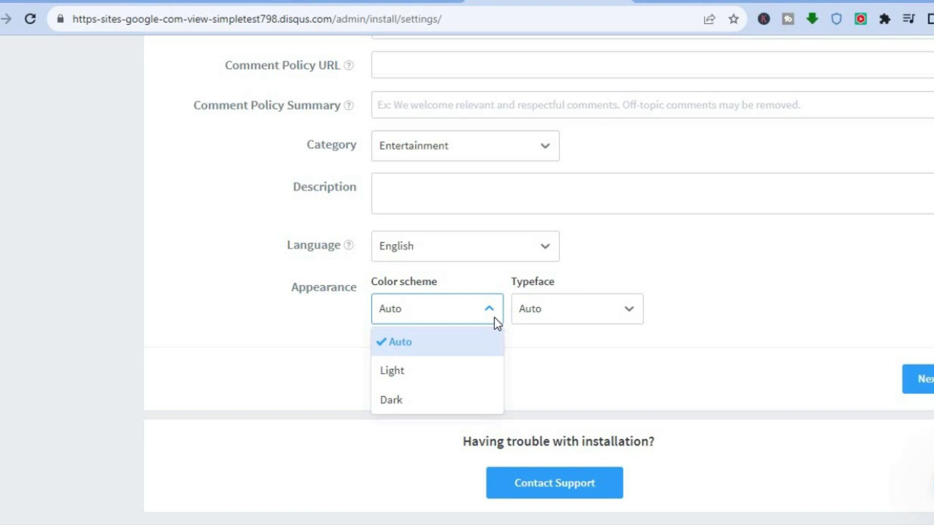
{"action": "left_click", "coordinate": [494, 317]}
{"action": "left_click", "coordinate": [591, 311]}
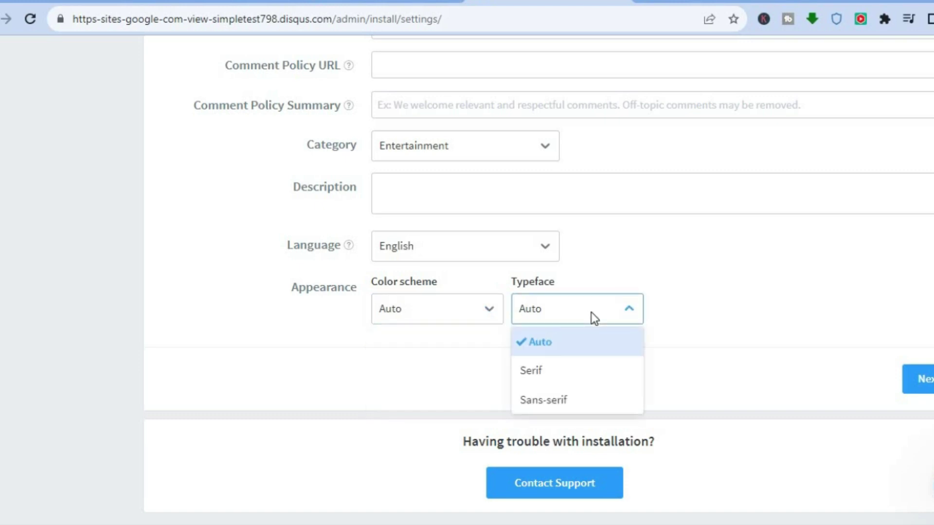
{"action": "left_click", "coordinate": [590, 311]}
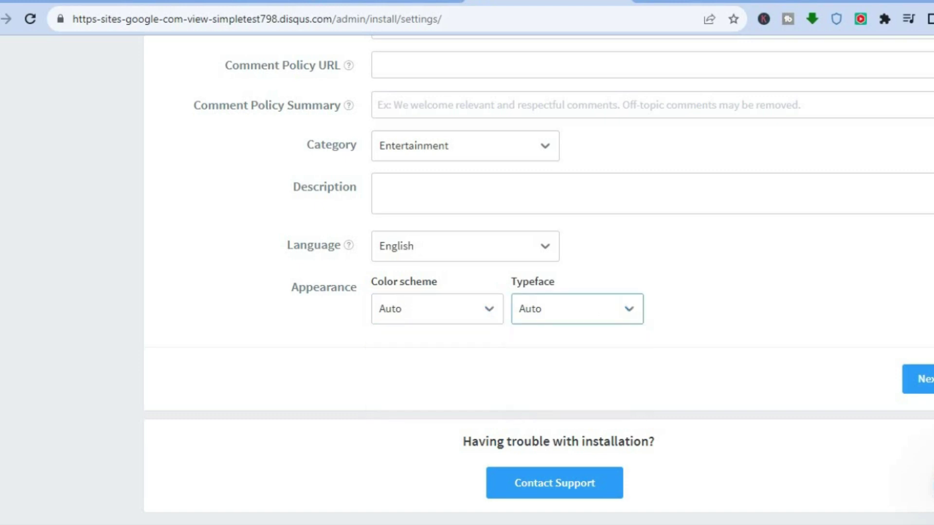
{"action": "scroll", "coordinate": [535, 282], "scroll_direction": "up", "scroll_amount": 5}
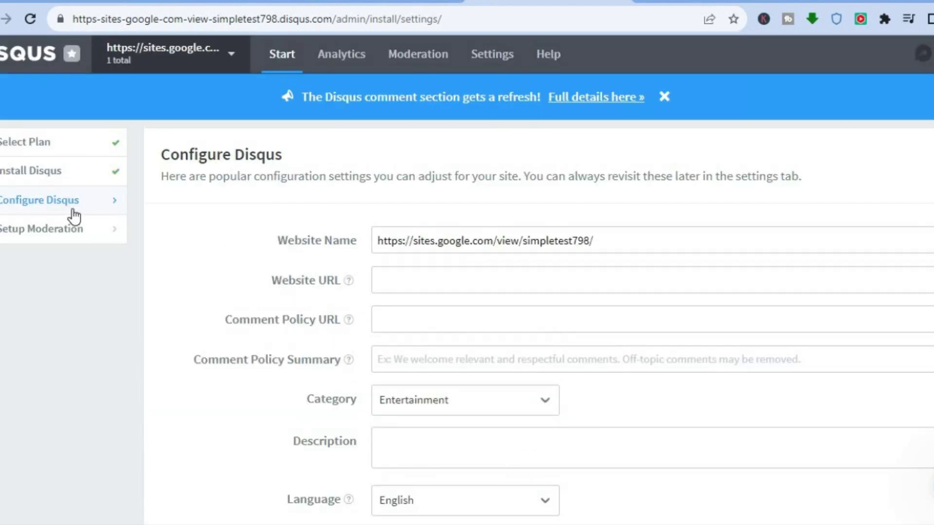
Move on to the Comment and Moderation Settings page.
{"action": "left_click", "coordinate": [50, 235]}
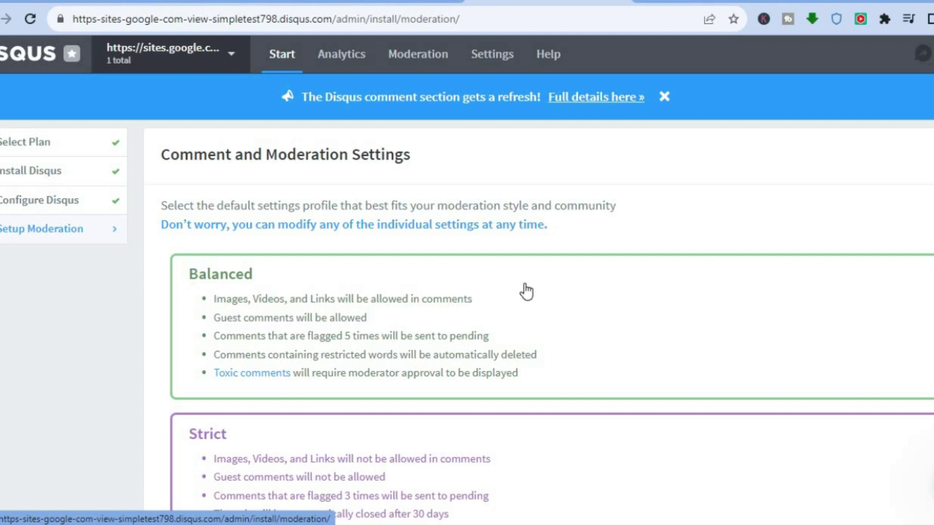
{"action": "scroll", "coordinate": [535, 291], "scroll_direction": "down", "scroll_amount": 5}
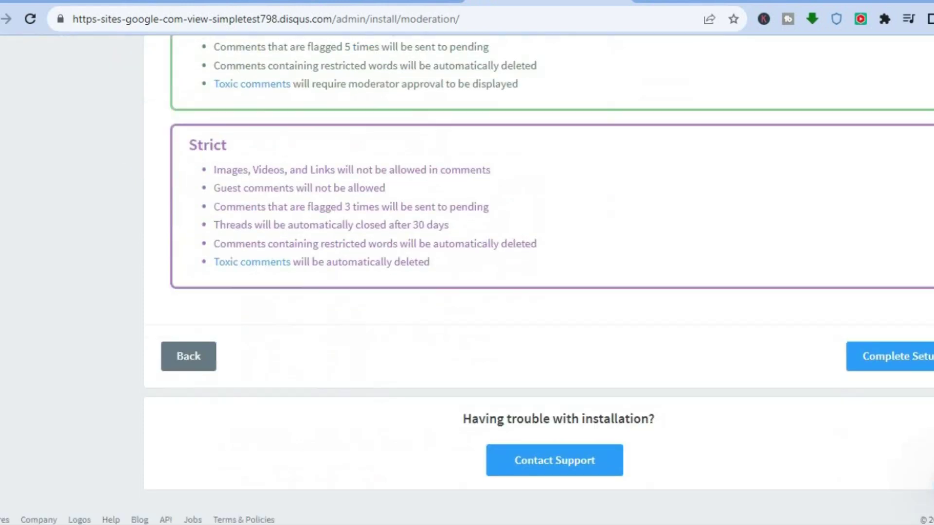
{"action": "scroll", "coordinate": [535, 292], "scroll_direction": "up", "scroll_amount": 5}
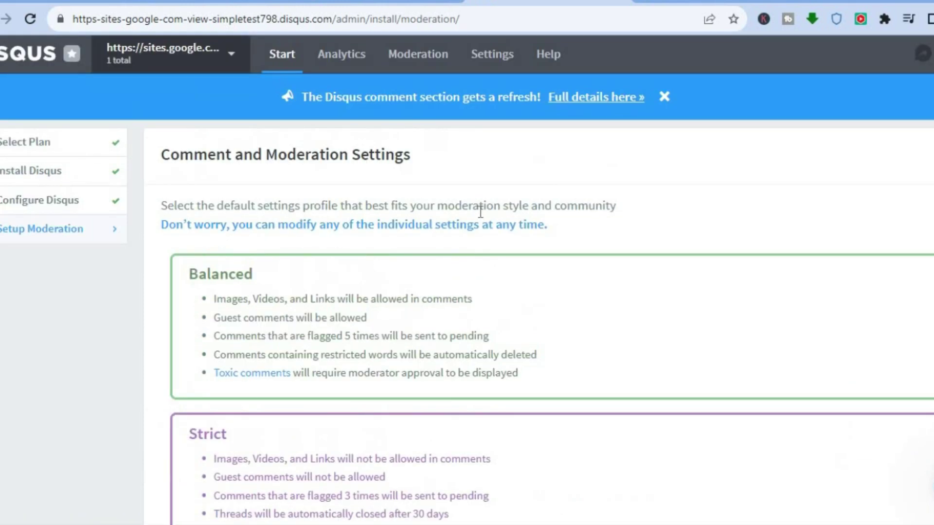
Back in Google Sites, select the section below the banner.
{"action": "left_click", "coordinate": [48, 2]}
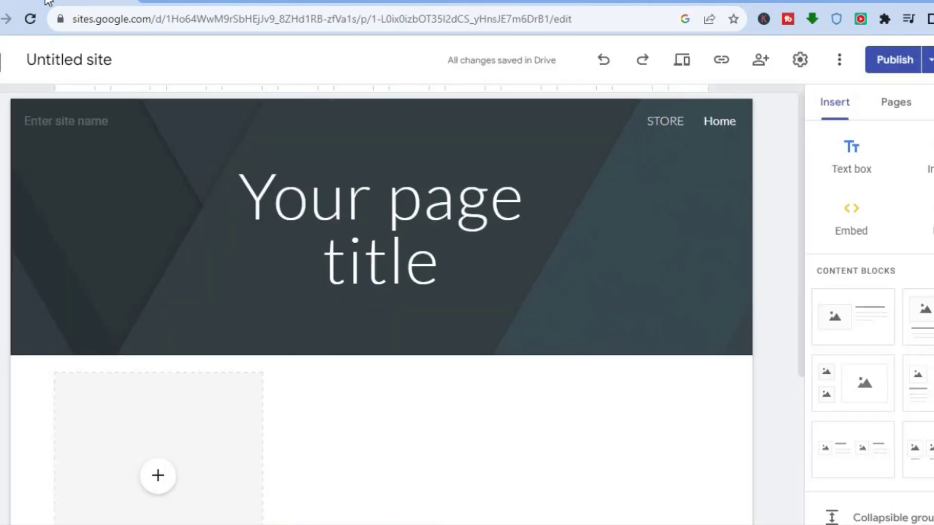
{"action": "left_click_drag", "start_coordinate": [803, 251], "coordinate": [791, 409]}
{"action": "left_click", "coordinate": [446, 347]}
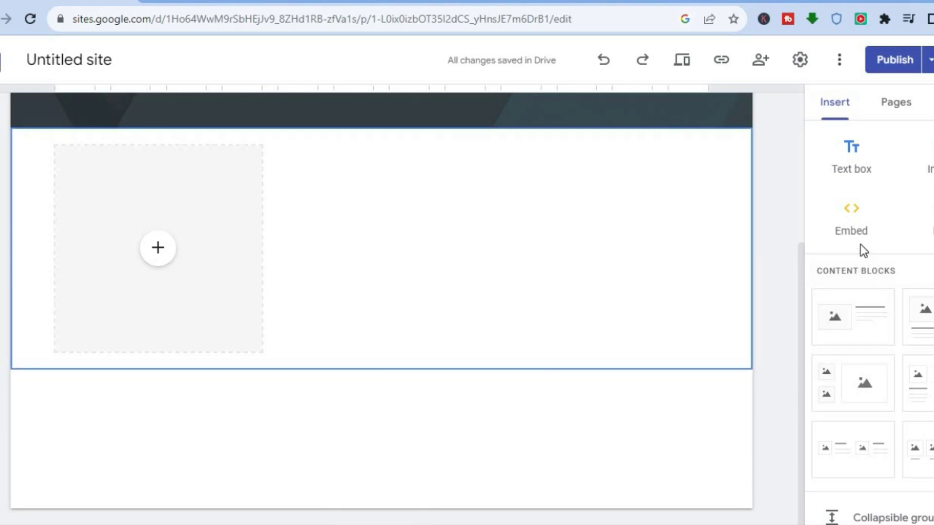
Paste the Disqus code into an Embed code web embed and preview it.
{"action": "left_click", "coordinate": [853, 207]}
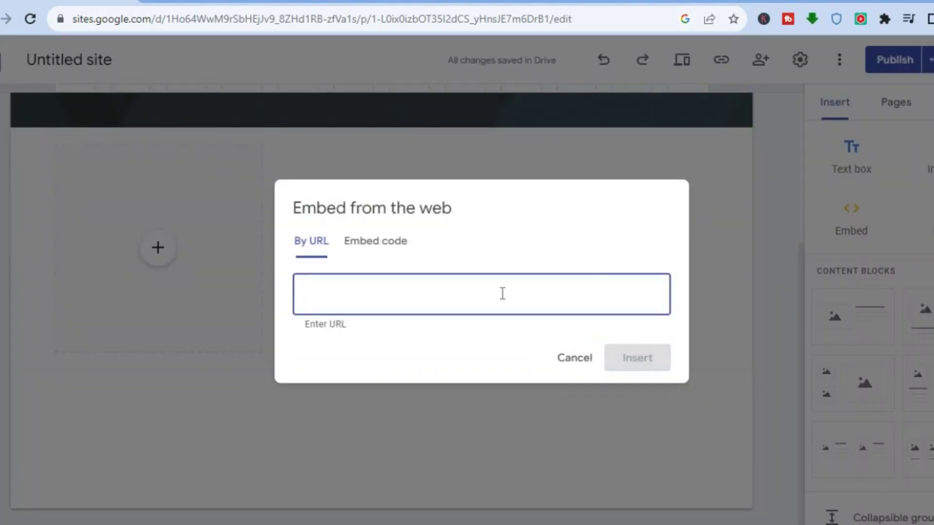
{"action": "left_click", "coordinate": [389, 243]}
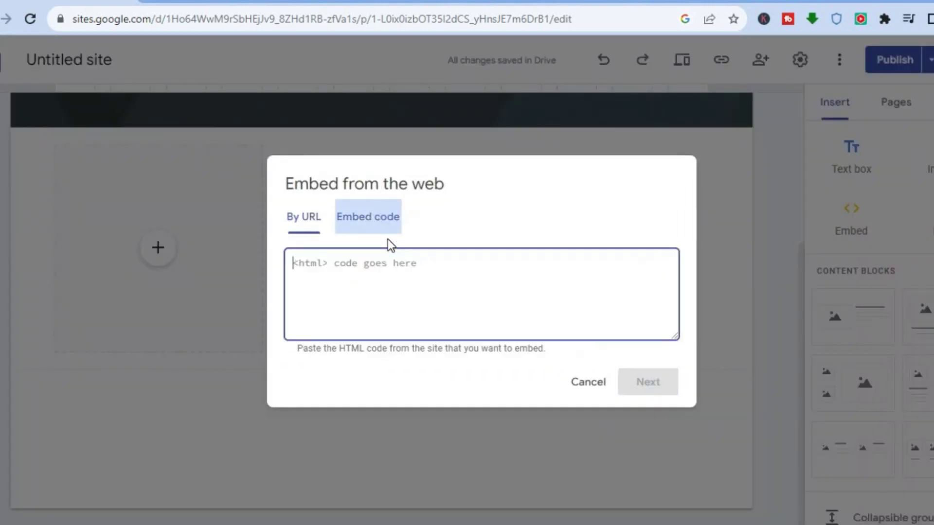
{"action": "right_click", "coordinate": [299, 264]}
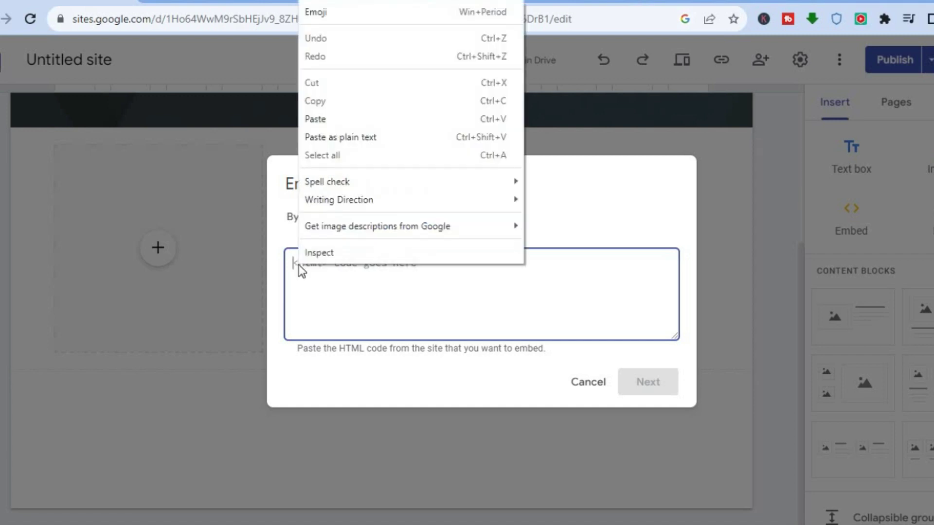
{"action": "left_click", "coordinate": [323, 117]}
{"action": "left_click", "coordinate": [646, 392]}
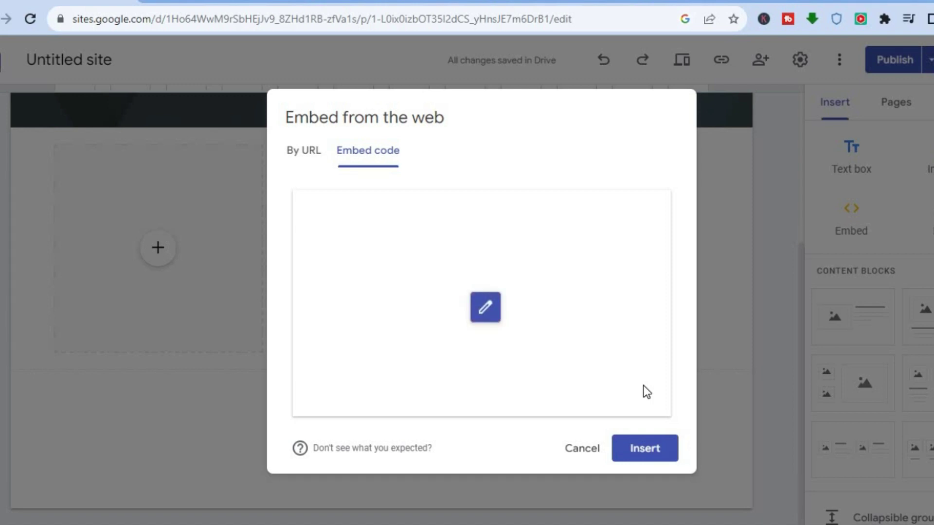
Insert the Disqus embed, then drag it to full page width and make it taller.
{"action": "left_click", "coordinate": [653, 460]}
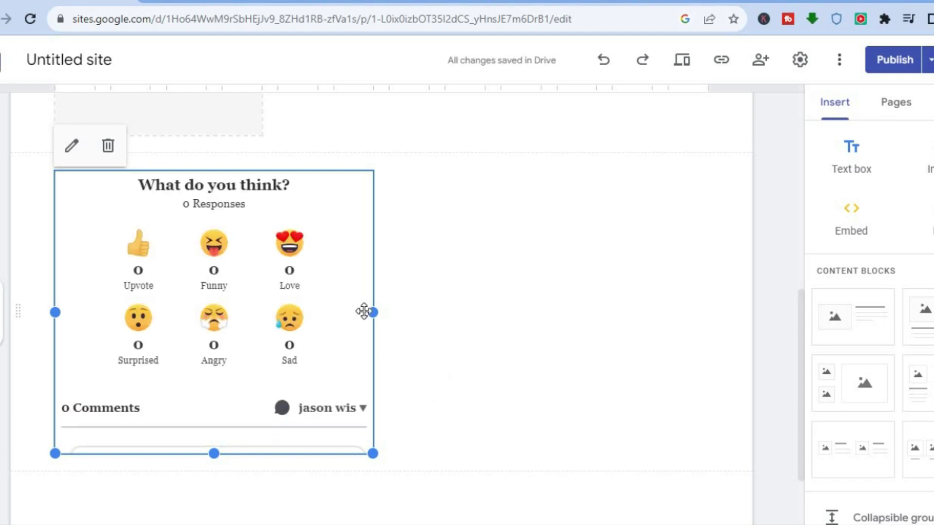
{"action": "left_click_drag", "start_coordinate": [372, 312], "coordinate": [628, 319]}
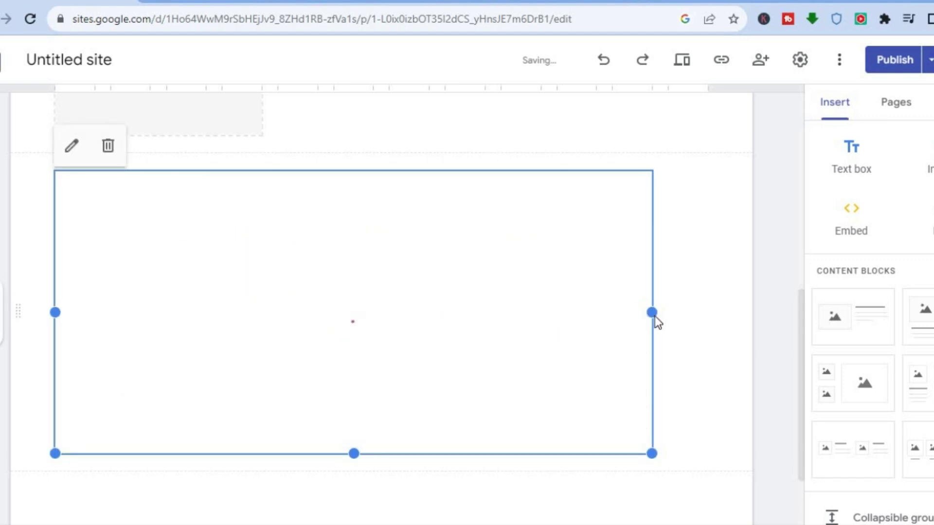
{"action": "left_click_drag", "start_coordinate": [651, 314], "coordinate": [708, 314]}
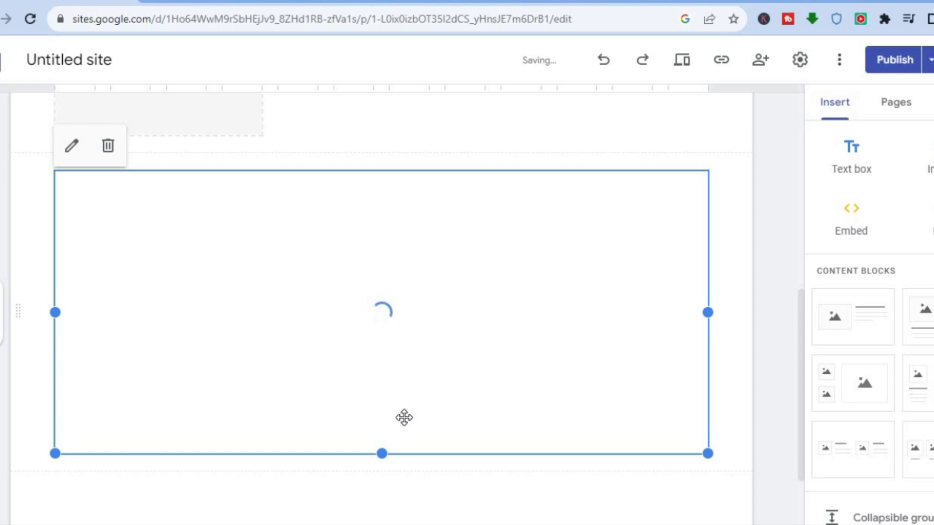
{"action": "left_click_drag", "start_coordinate": [384, 468], "coordinate": [386, 508]}
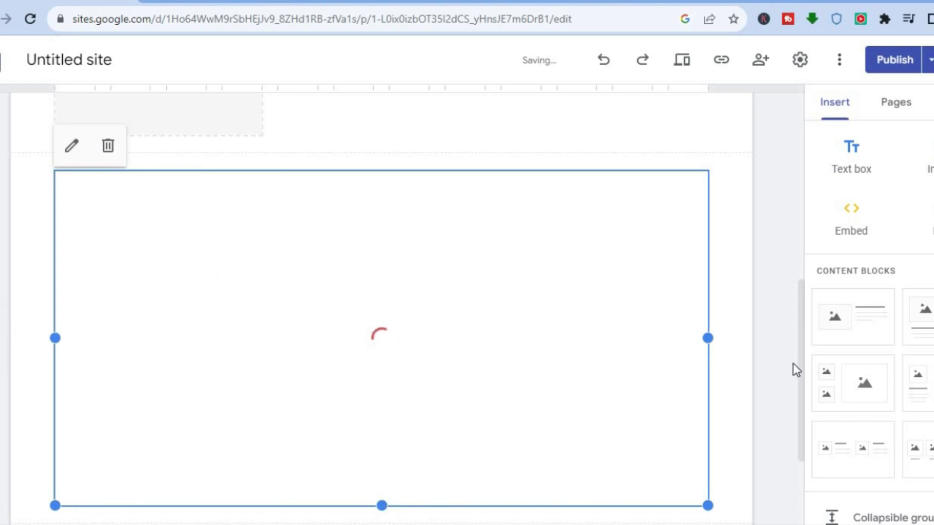
{"action": "left_click_drag", "start_coordinate": [801, 343], "coordinate": [802, 413]}
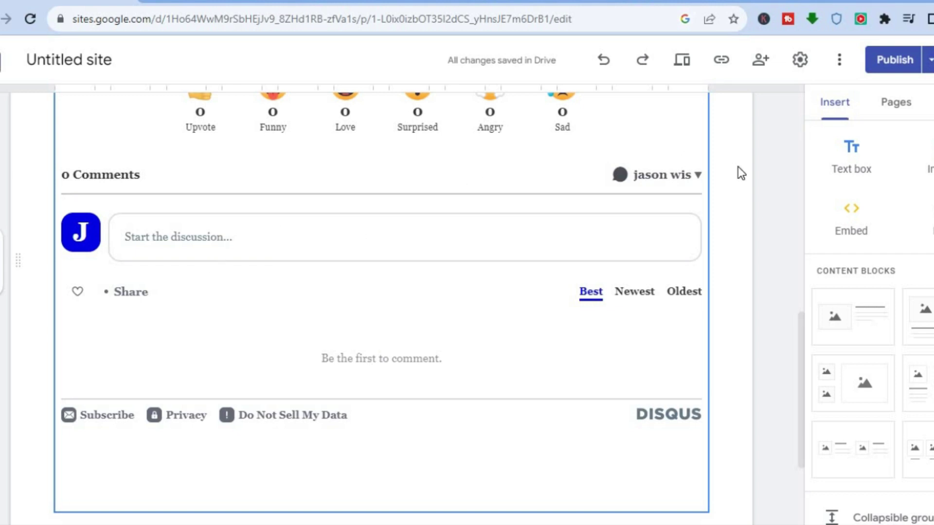
Publish the site and confirm the live Home page shows the Disqus reactions and comment box.
{"action": "left_click", "coordinate": [893, 66]}
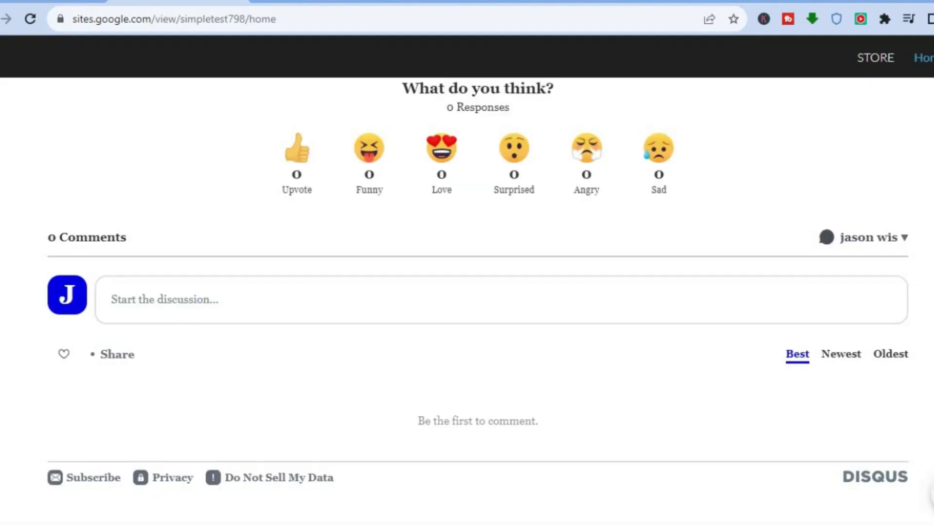
{"action": "scroll", "coordinate": [466, 292], "scroll_direction": "up", "scroll_amount": 10}
{"action": "scroll", "coordinate": [467, 292], "scroll_direction": "up", "scroll_amount": 1}
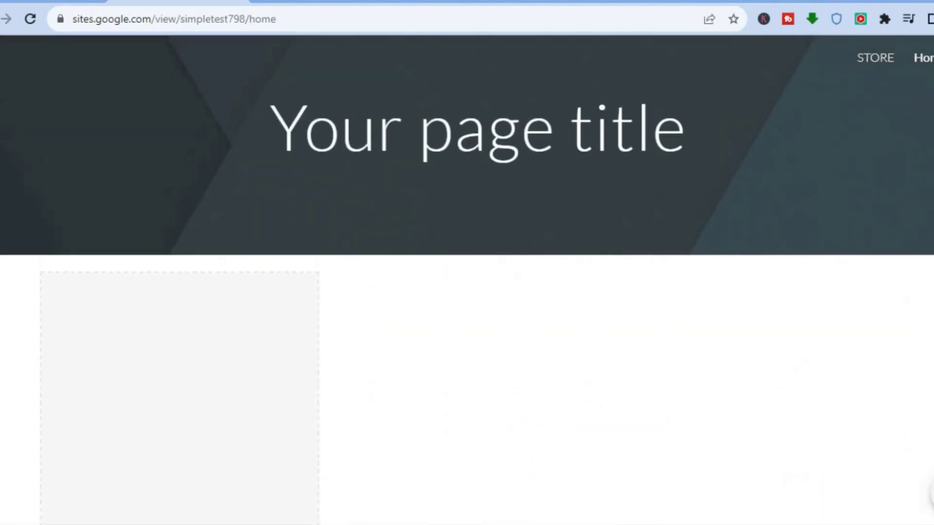
{"action": "scroll", "coordinate": [467, 292], "scroll_direction": "down", "scroll_amount": 4}
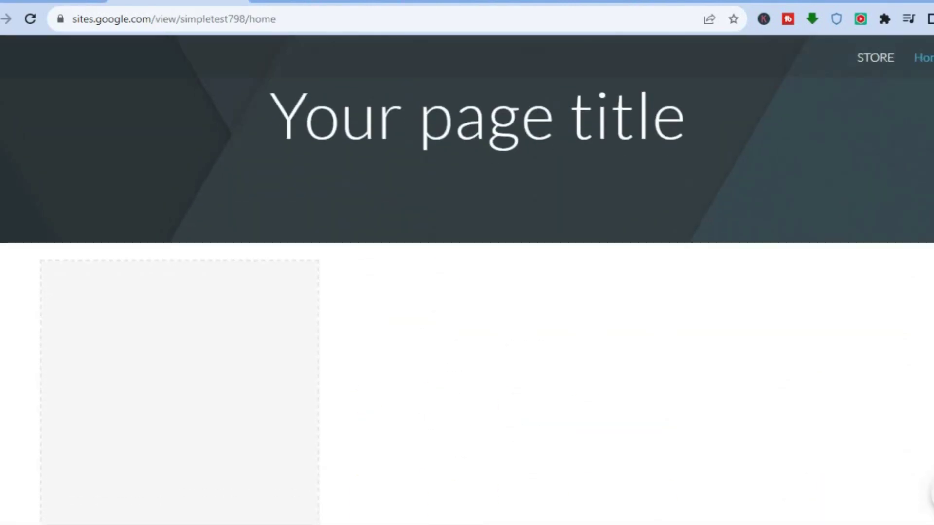
{"action": "scroll", "coordinate": [467, 292], "scroll_direction": "down", "scroll_amount": 8}
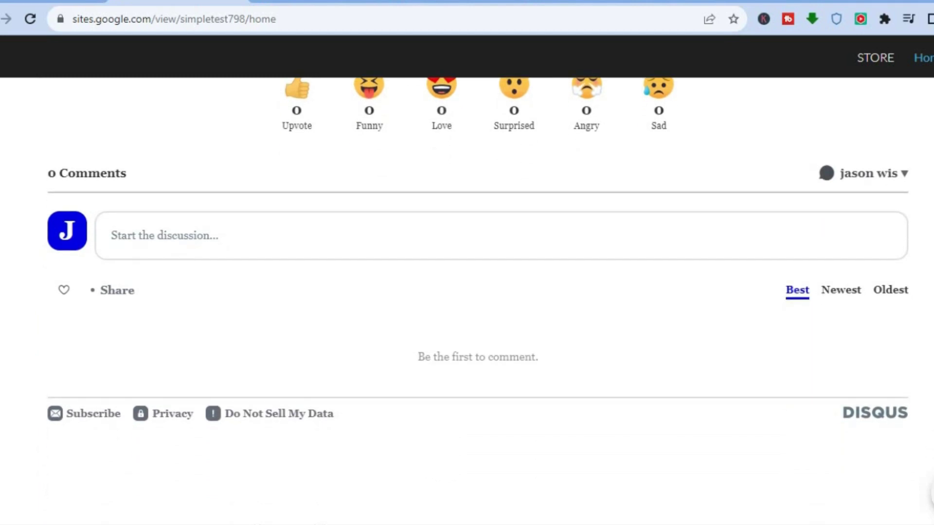
{"action": "scroll", "coordinate": [467, 291], "scroll_direction": "down", "scroll_amount": 3}
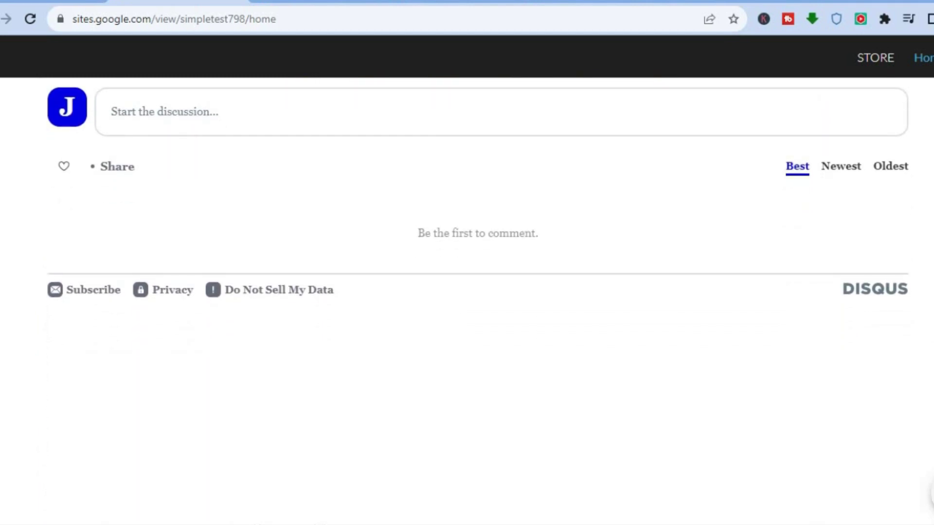
{"action": "scroll", "coordinate": [467, 292], "scroll_direction": "up", "scroll_amount": 12}
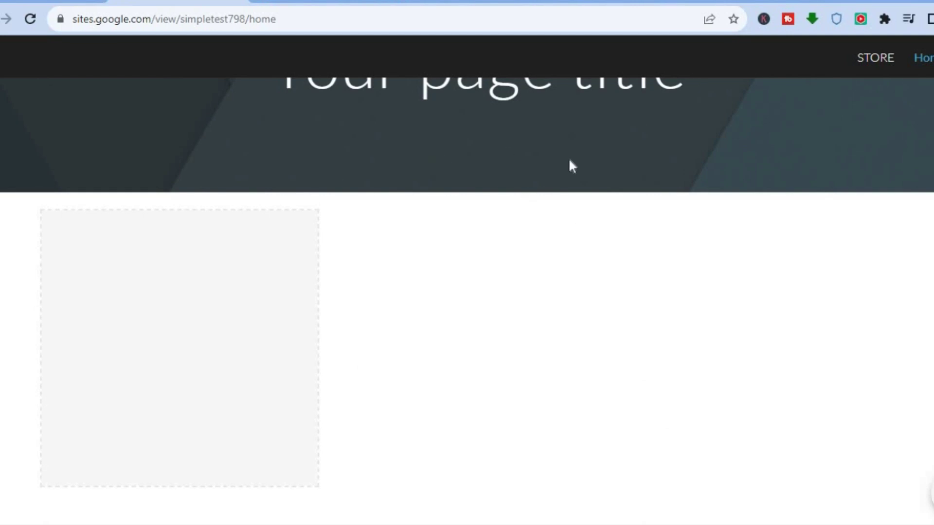
In the Disqus Admin, check the zero-activity Analytics, then view the empty Pending moderation queue.
{"action": "left_click", "coordinate": [715, 1]}
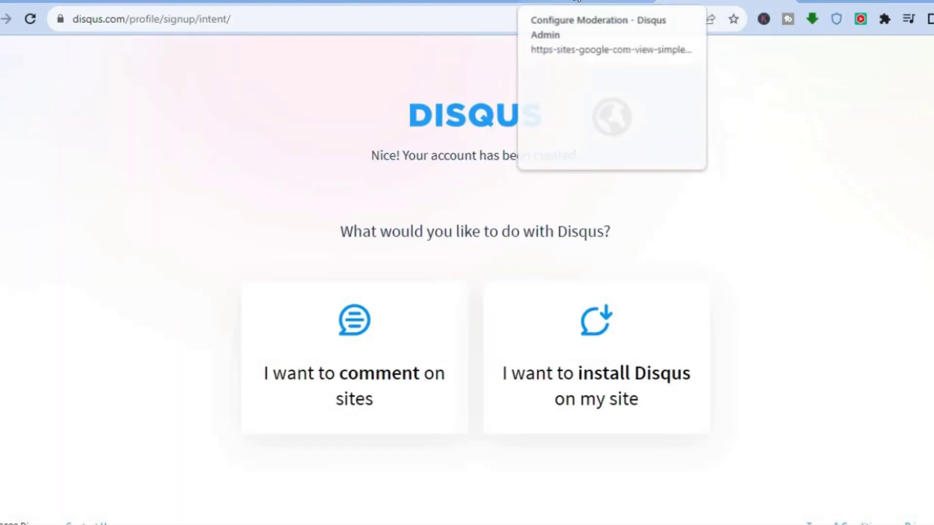
{"action": "left_click", "coordinate": [578, 0]}
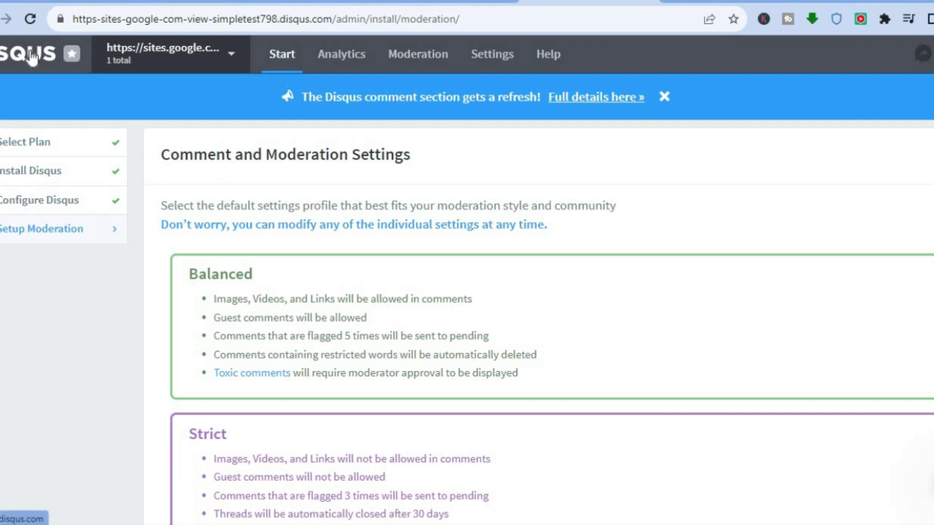
{"action": "left_click", "coordinate": [332, 62]}
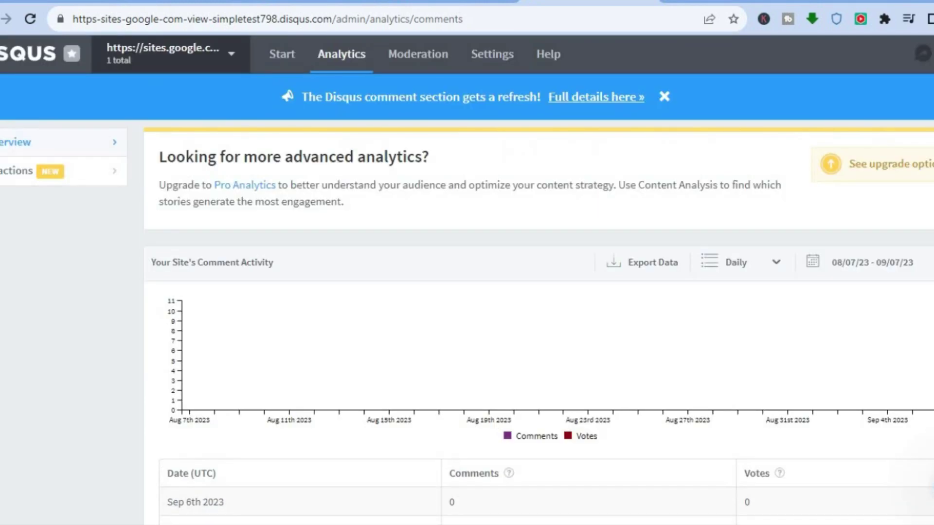
{"action": "left_click", "coordinate": [431, 64]}
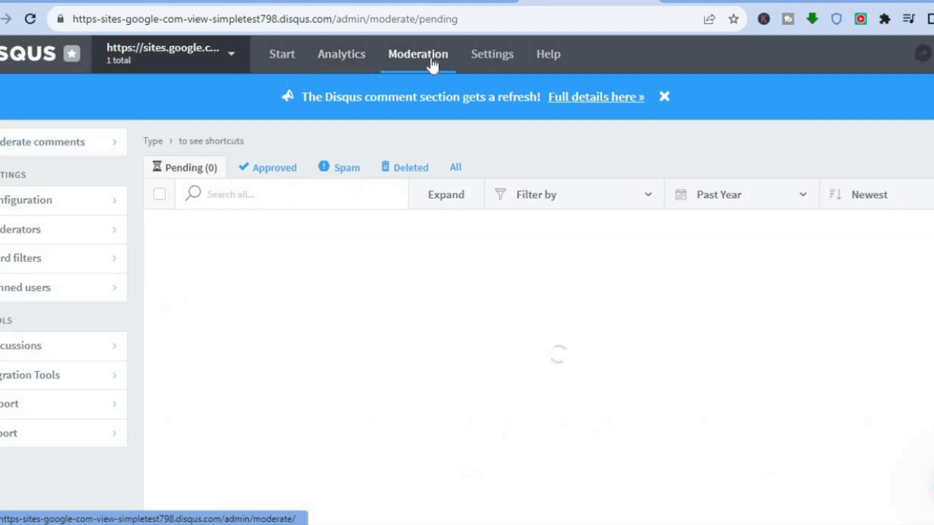